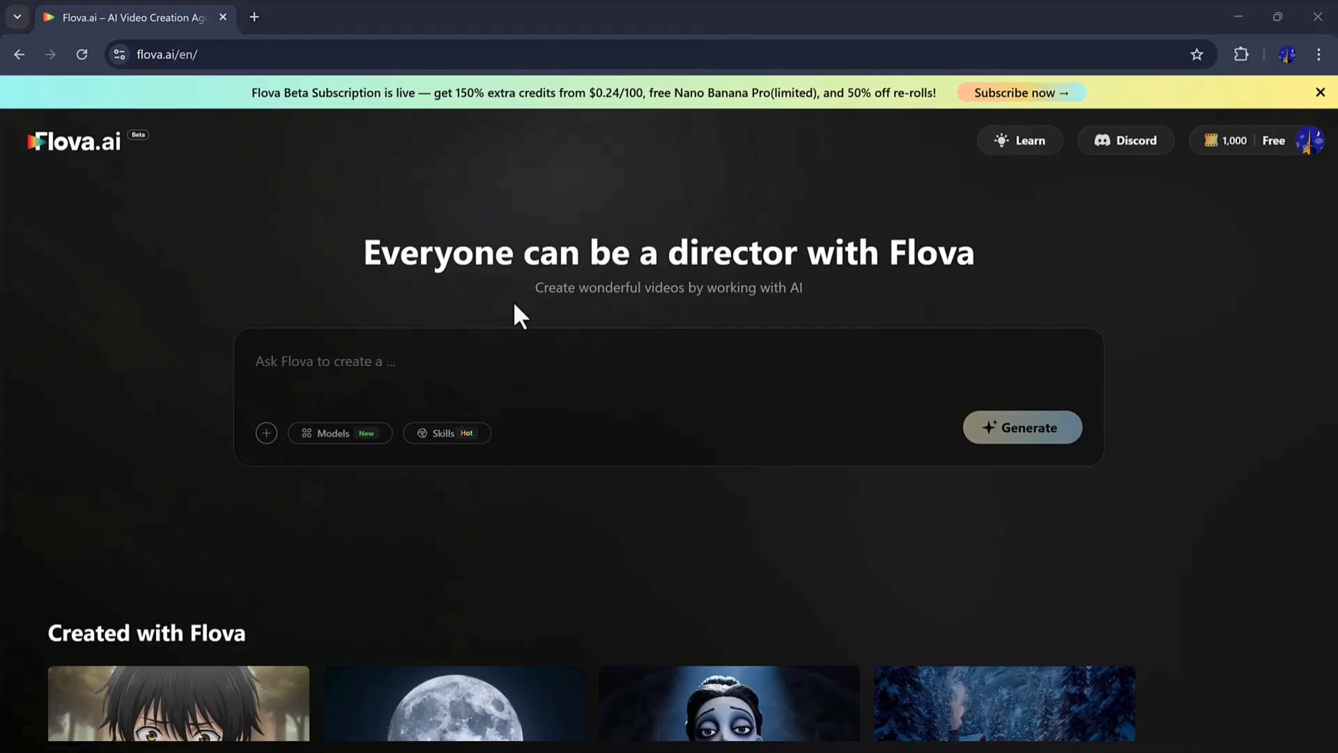
- Paste the futuristic spaceship-corridor scene description into the home prompt box
left_click(428, 353)
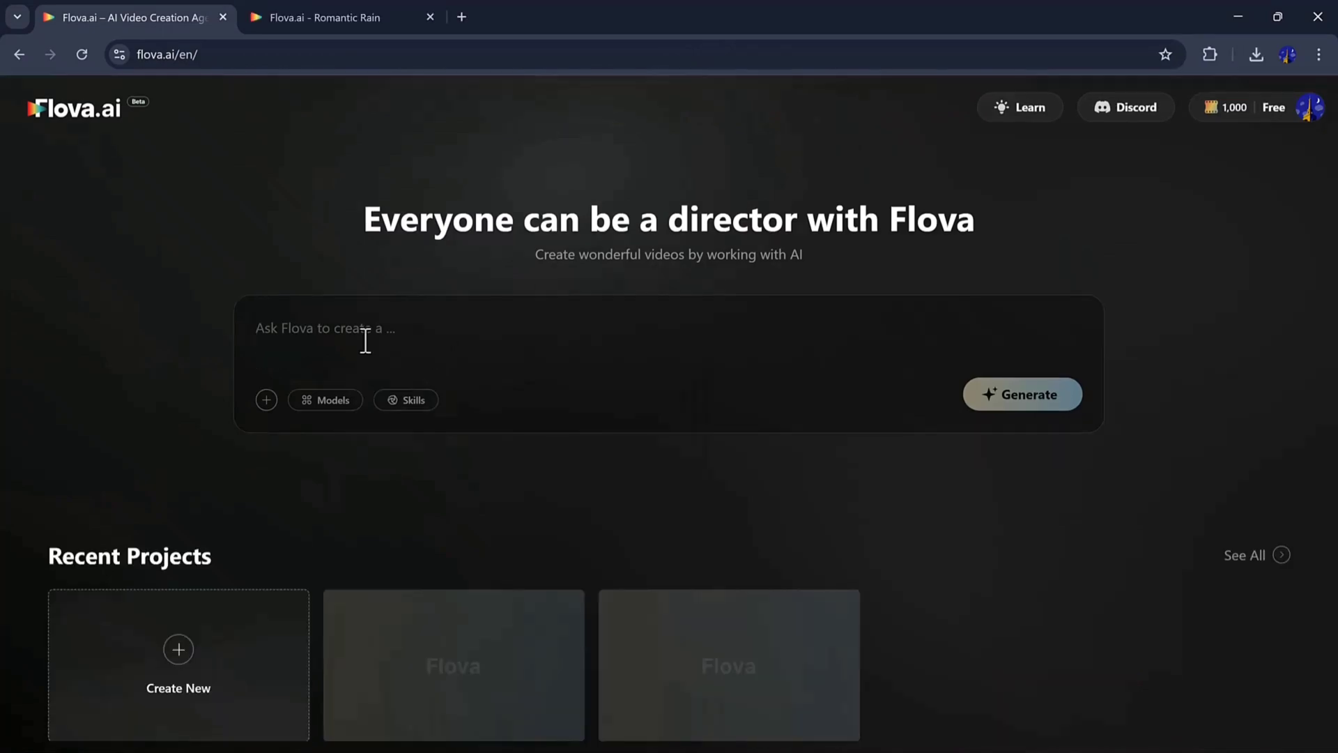
right_click(365, 325)
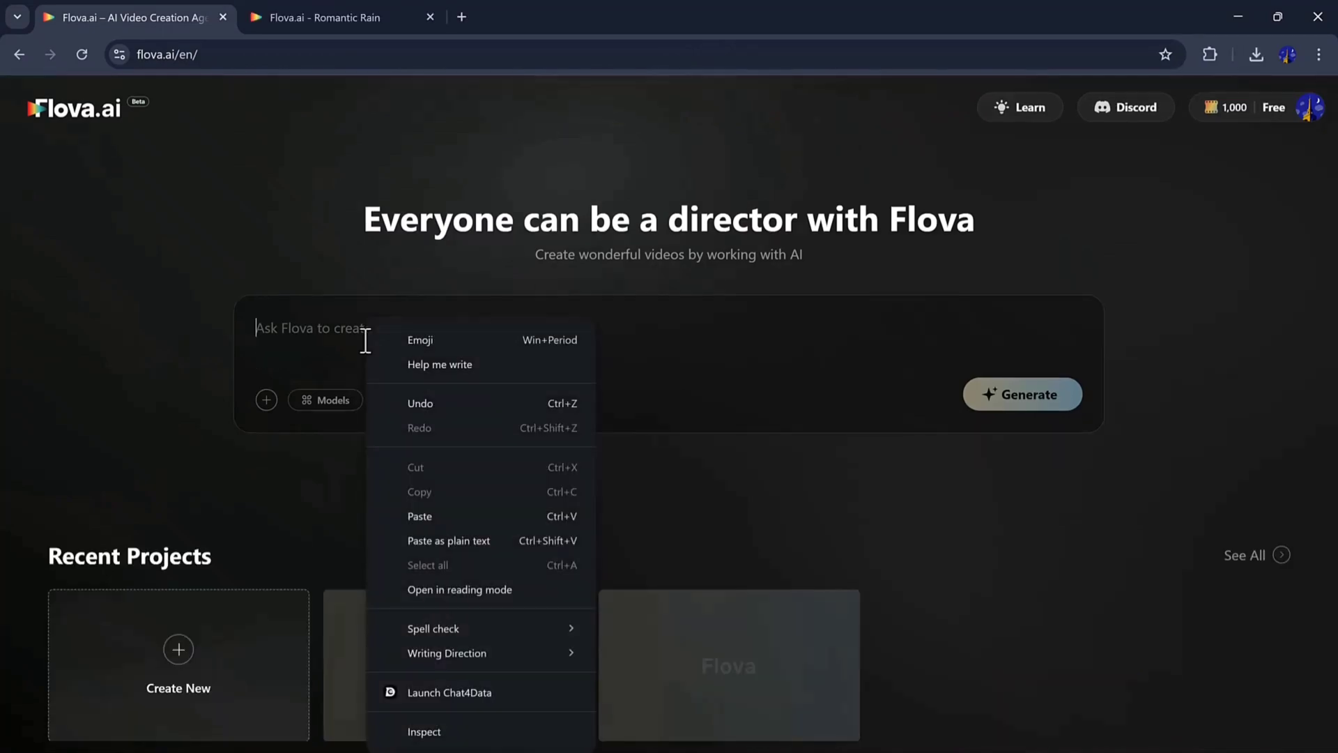
left_click(433, 522)
- Select Veo3.1-Fast as the video model
left_click(325, 401)
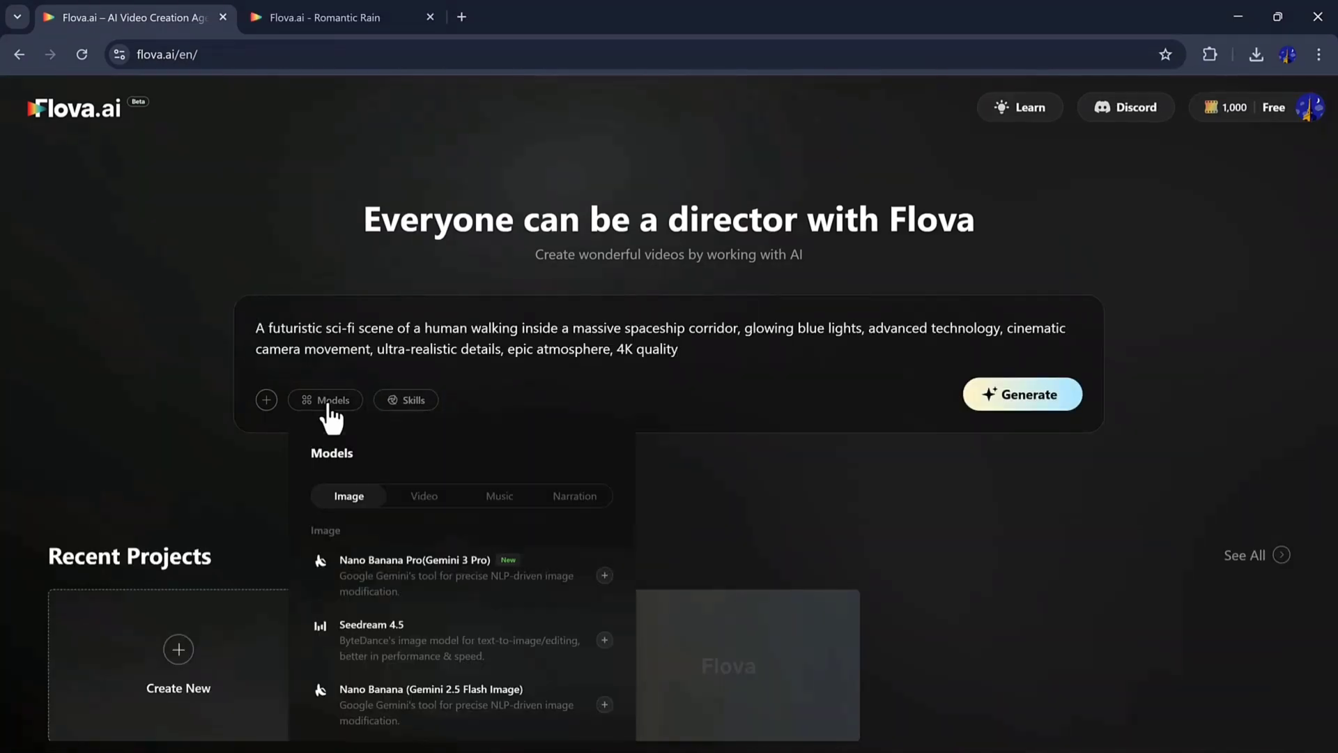
scroll(418, 612, "down", 7)
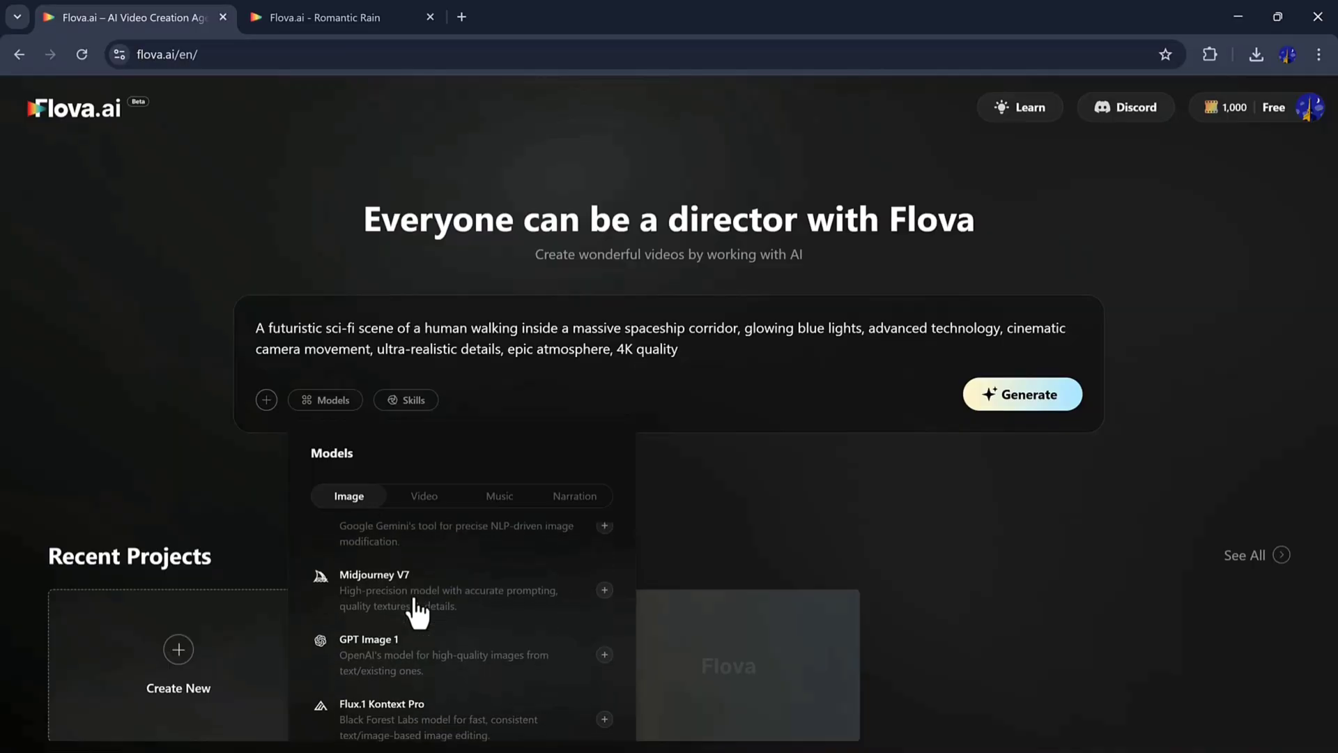
scroll(416, 612, "down", 1)
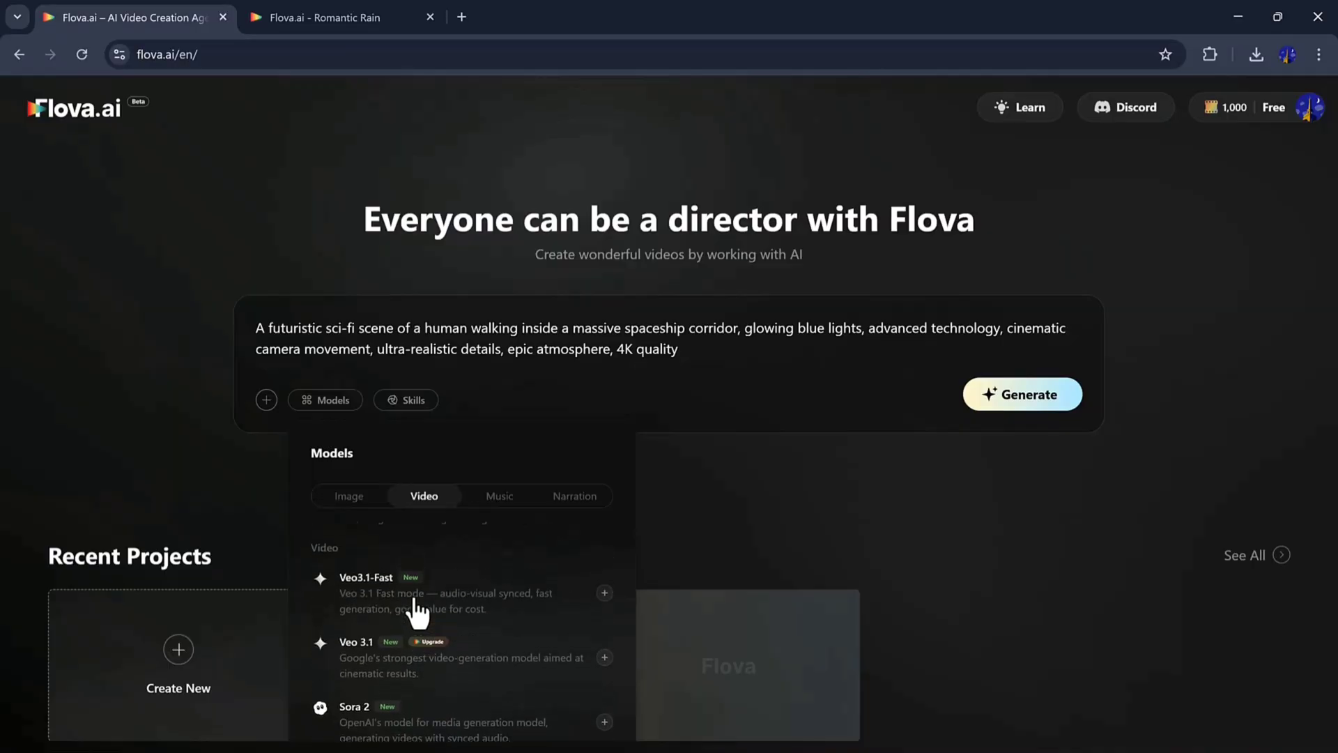
left_click(374, 592)
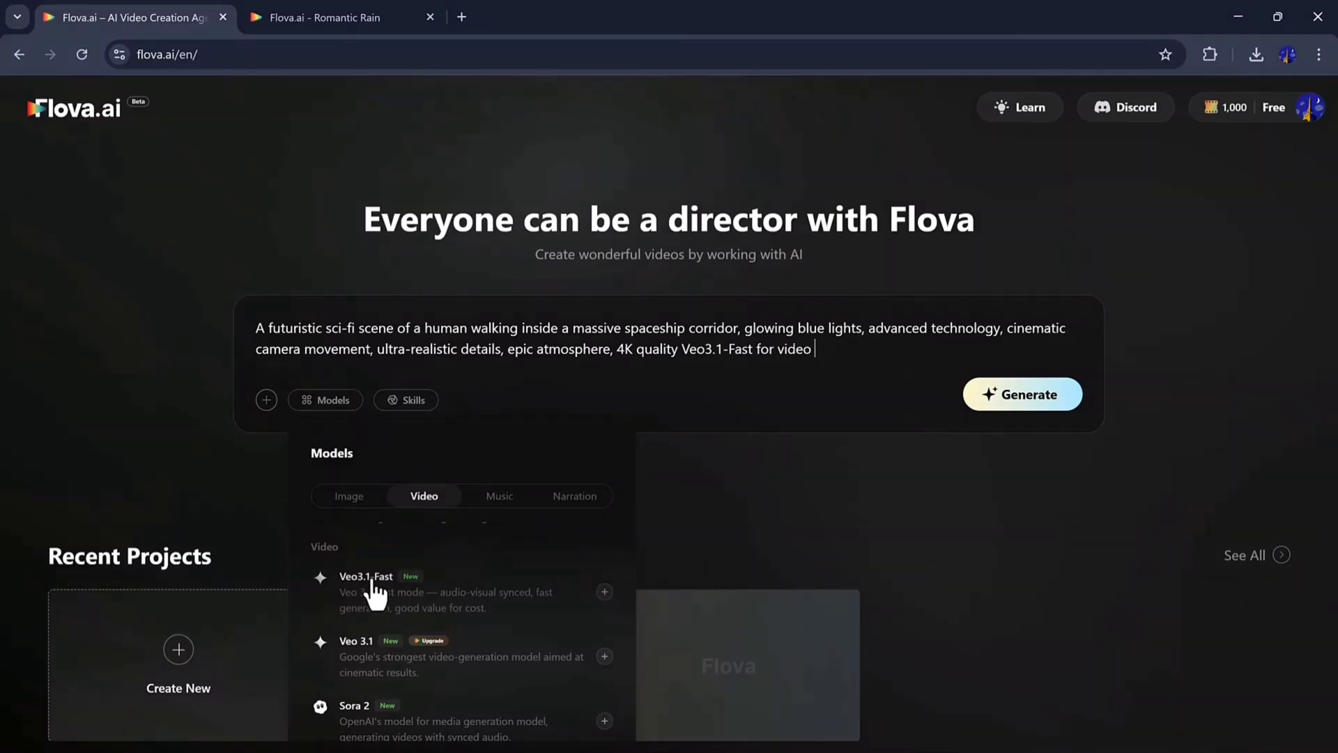
left_click(768, 535)
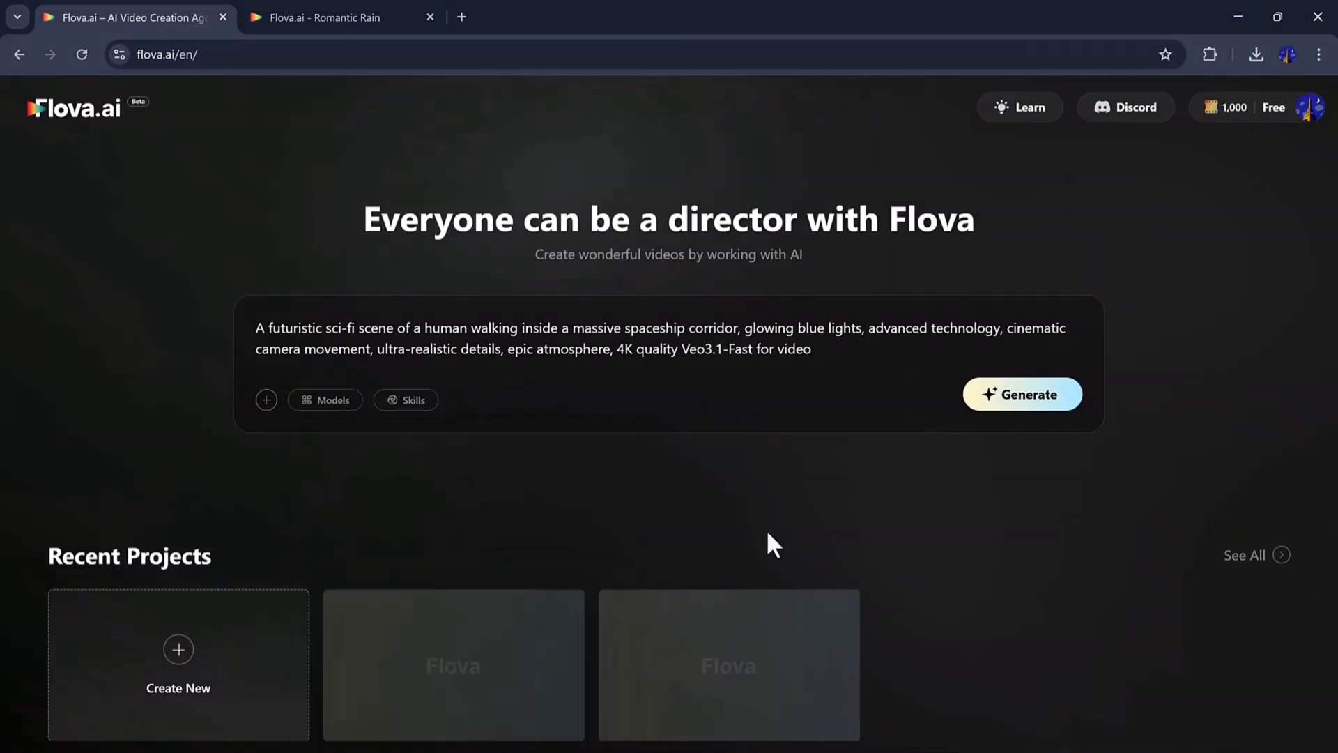
- Add the Sora2 Rich Multi-Shot Playthrough skill to the spaceship corridor prompt
left_click(404, 411)
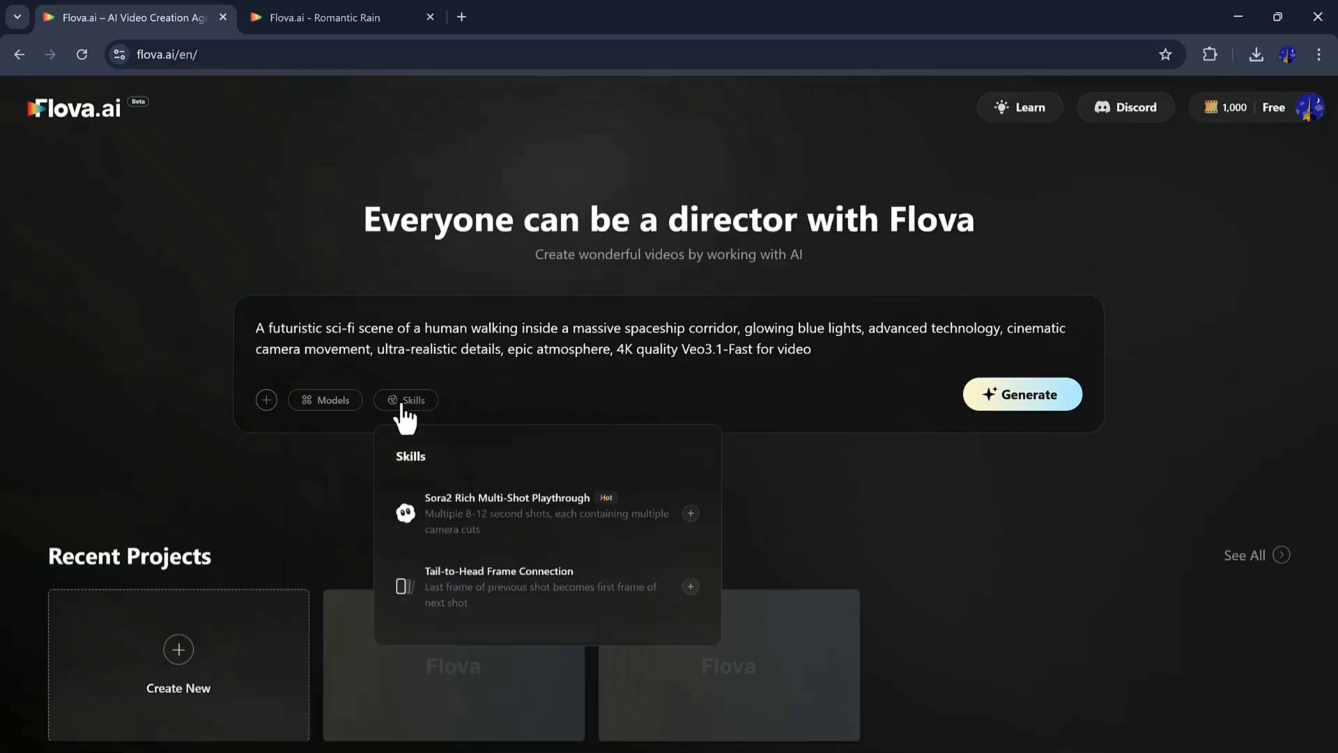
left_click(613, 512)
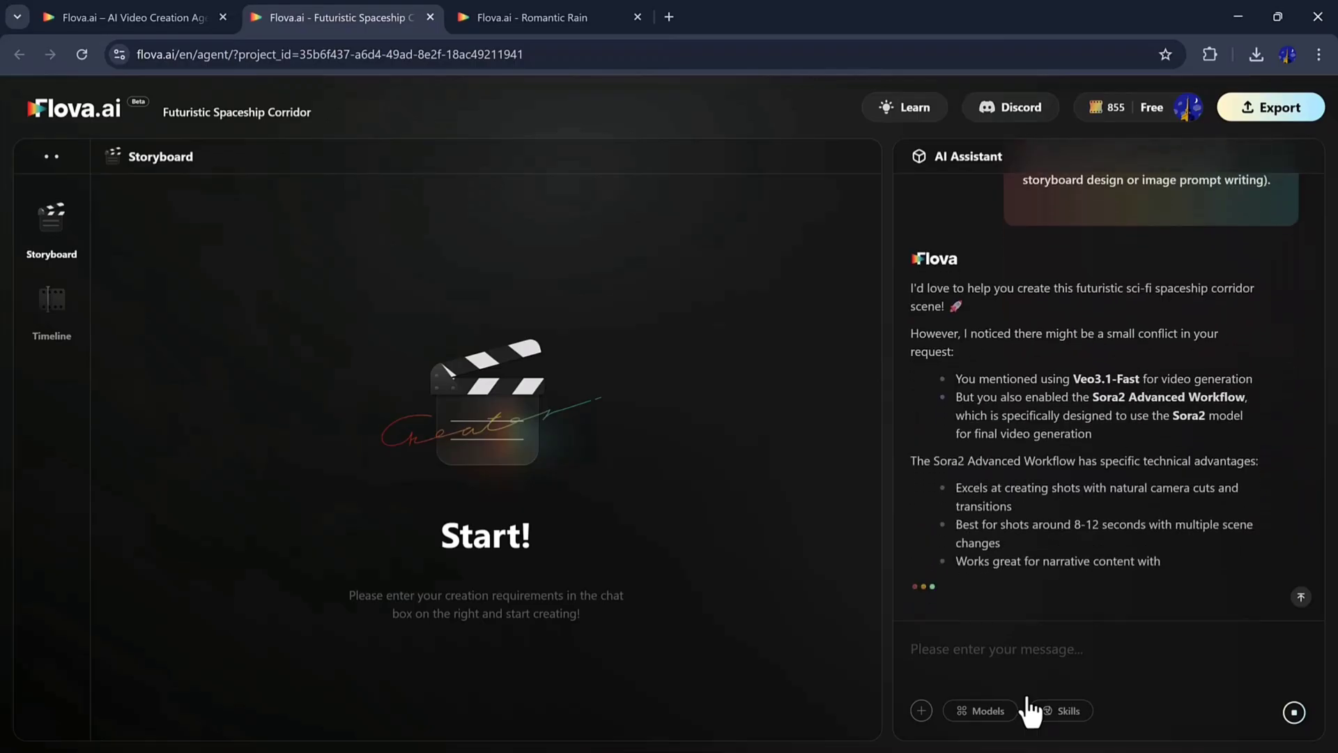
- Send the brief: duration 8 to 12 seconds, English narrative with character dialogue, and transitions
left_click(932, 645)
type("Du")
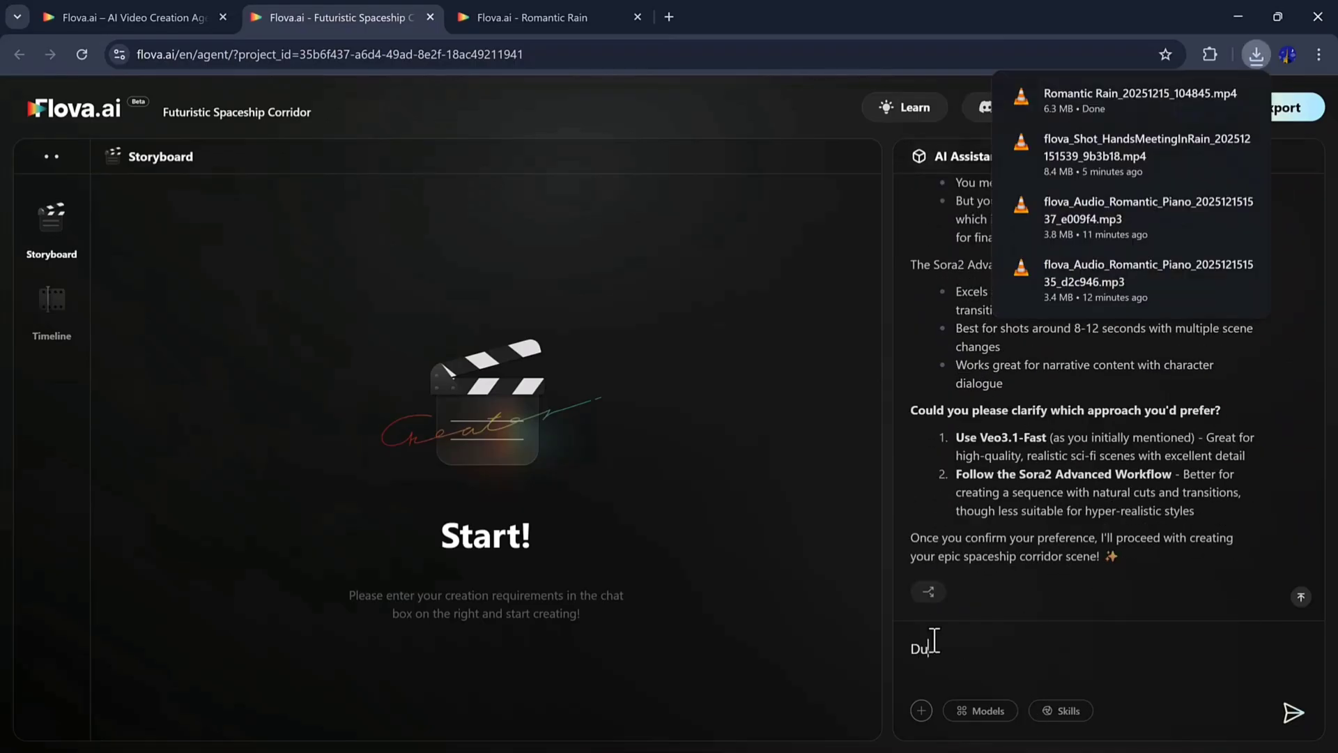
type("ration 8 to 12 seconds")
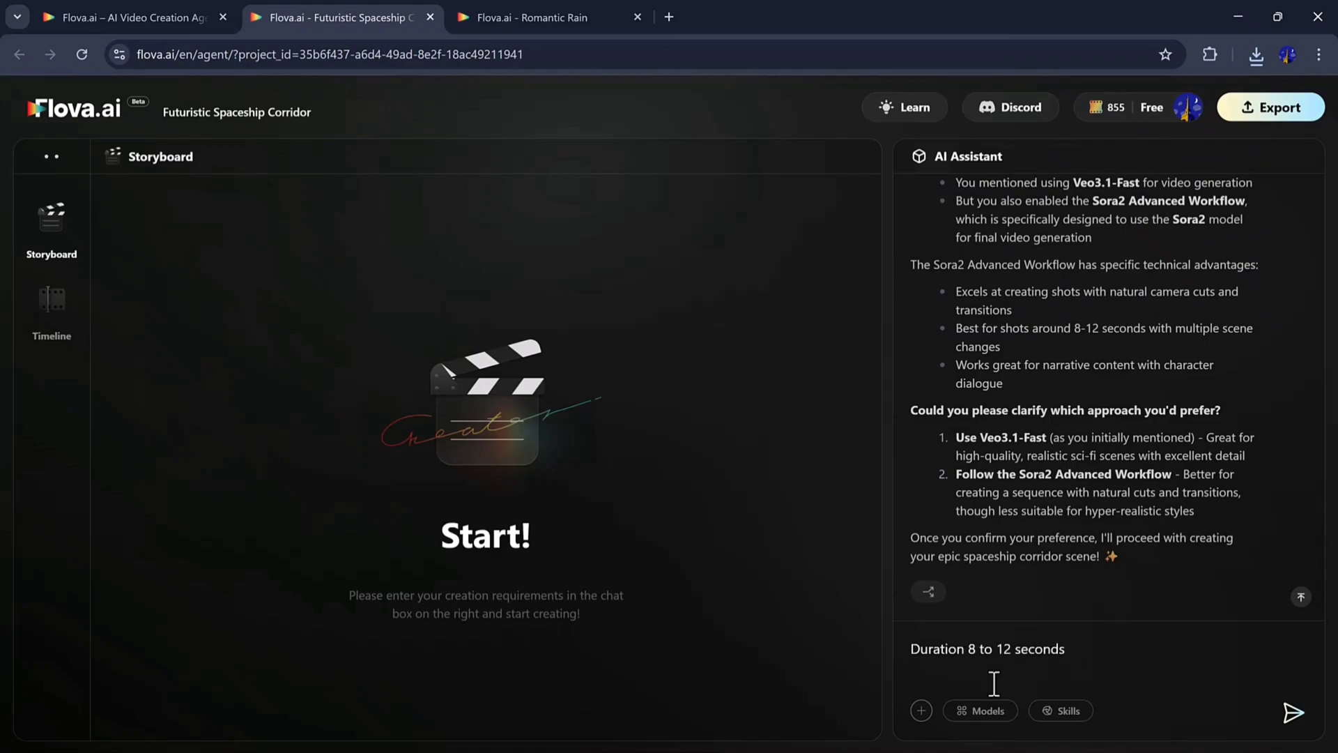
key("shift+Return")
type("language English for narrative content with character dialogue")
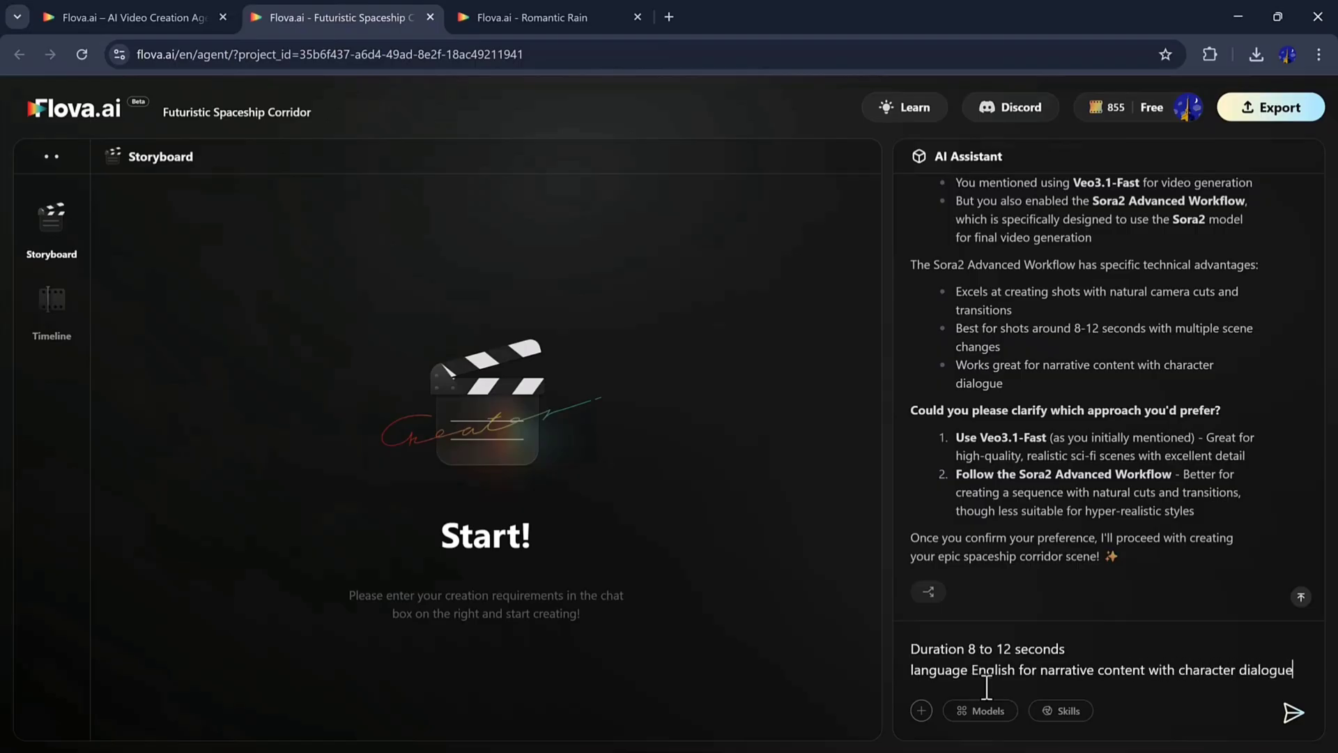
key("shift+Return")
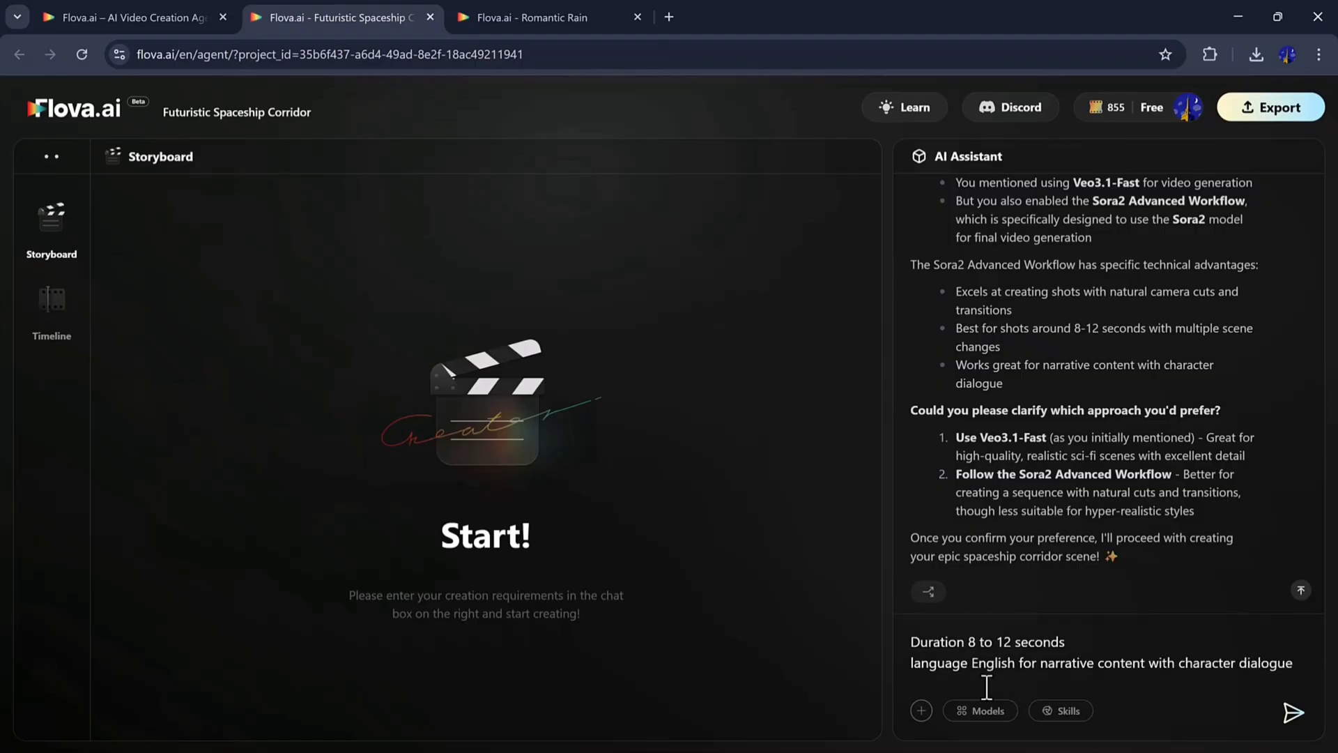
type("transitions")
left_click(1294, 712)
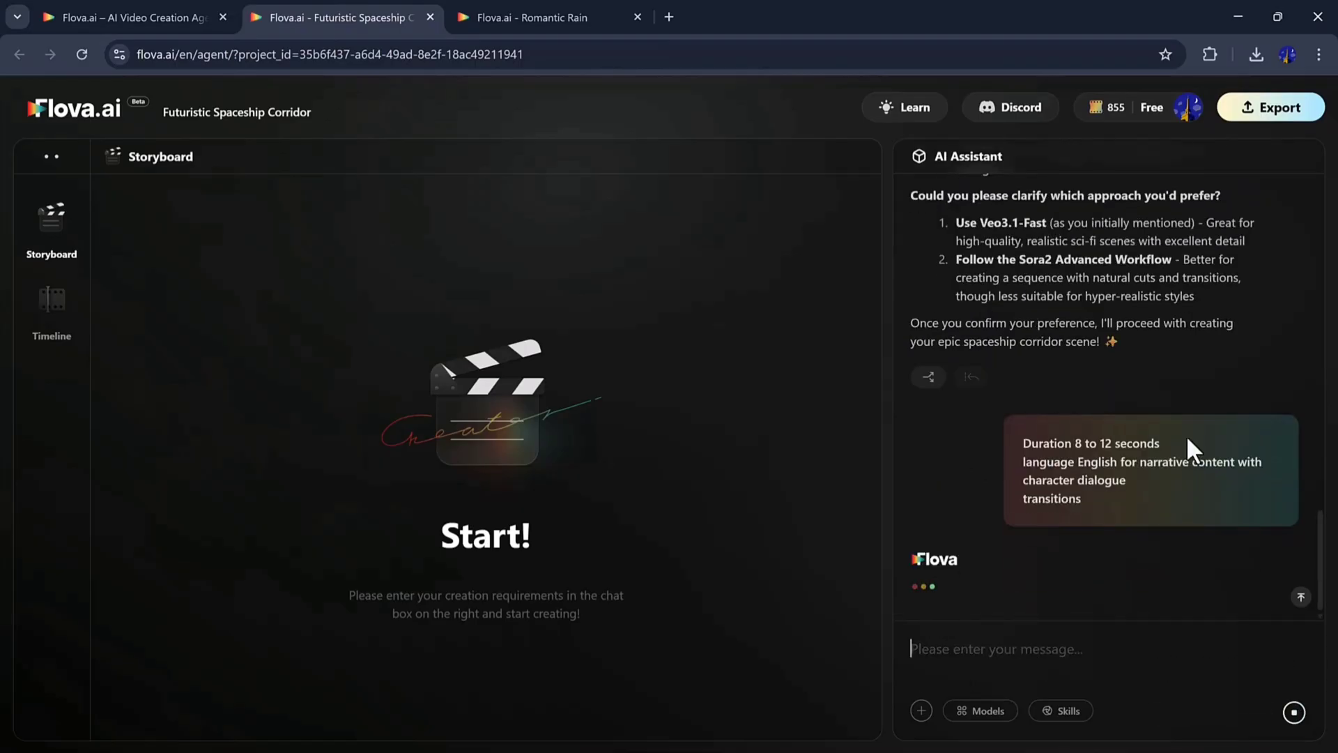
scroll(1149, 329, "up", 5)
scroll(1185, 383, "down", 5)
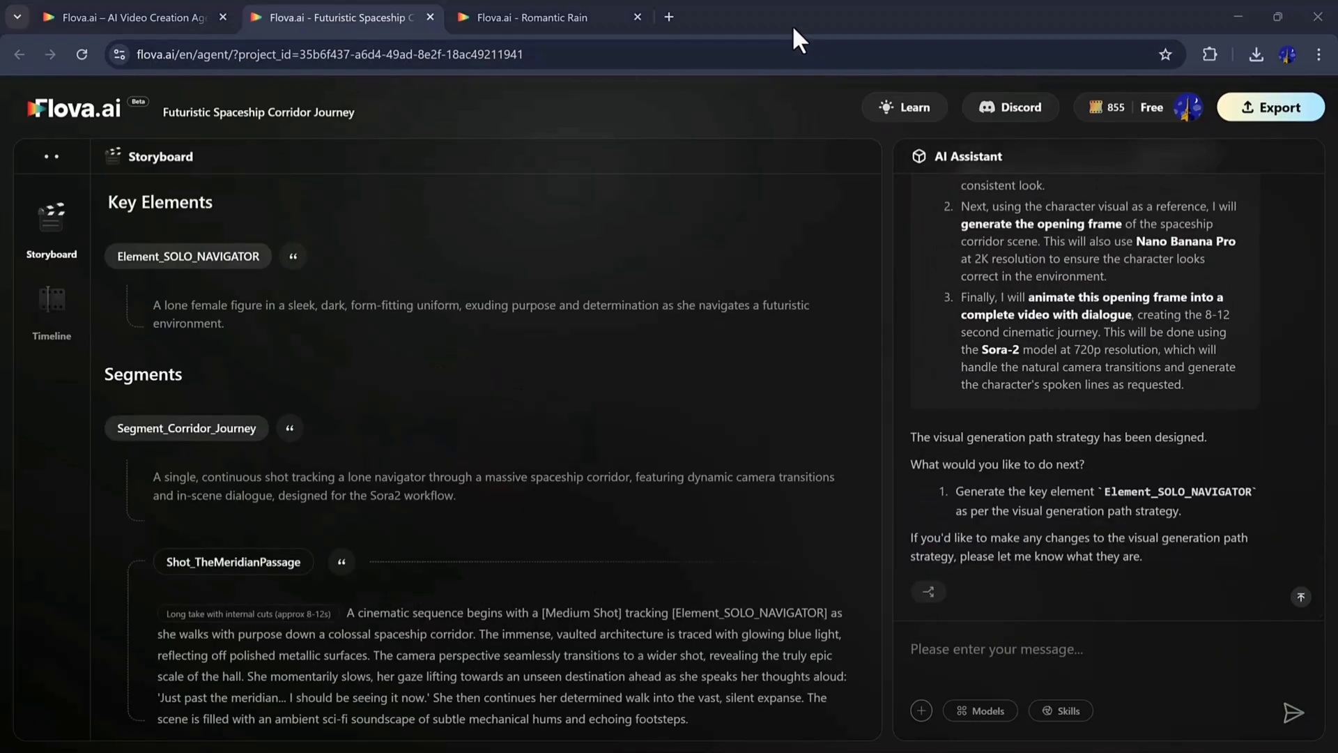
- Ask the assistant to 'make the video' for the corridor walk
left_click(1025, 650)
type("make the video")
key("Return")
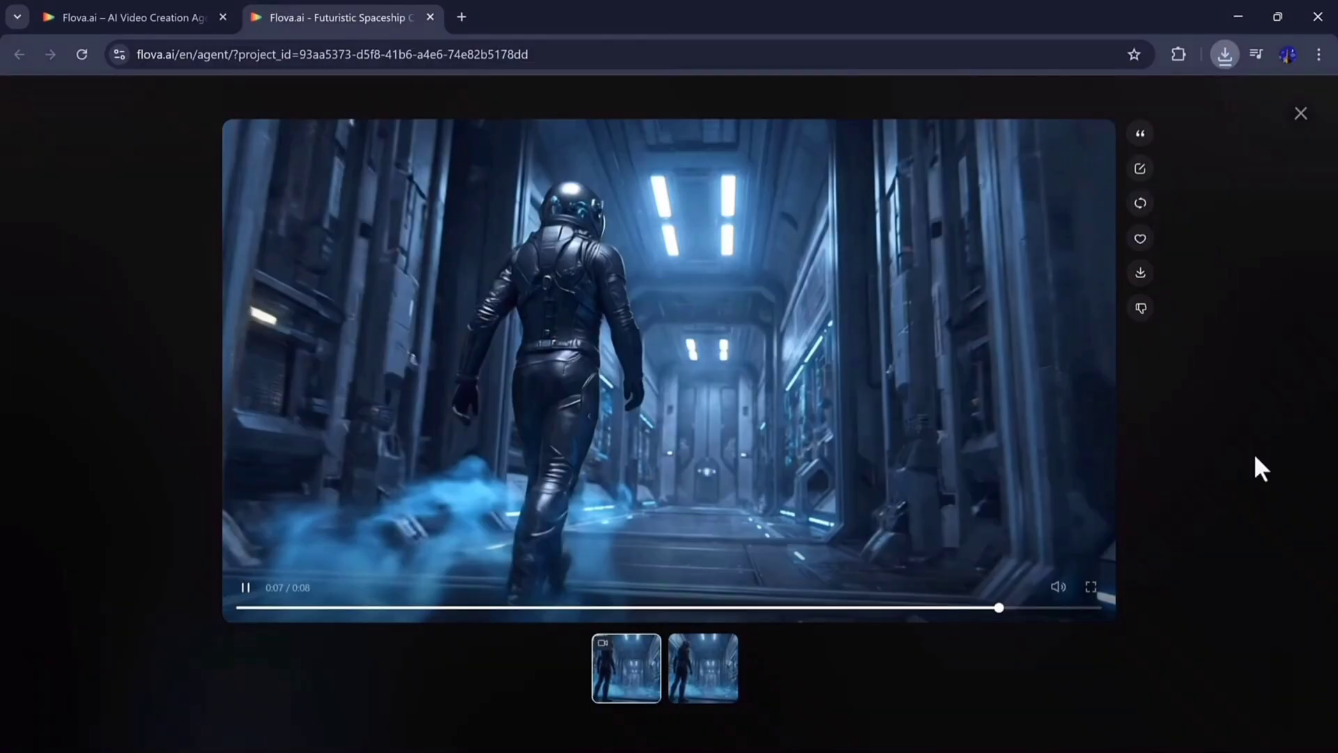
- Close the spaceship corridor project and choose Sora 2 as the video model
key("ctrl+w")
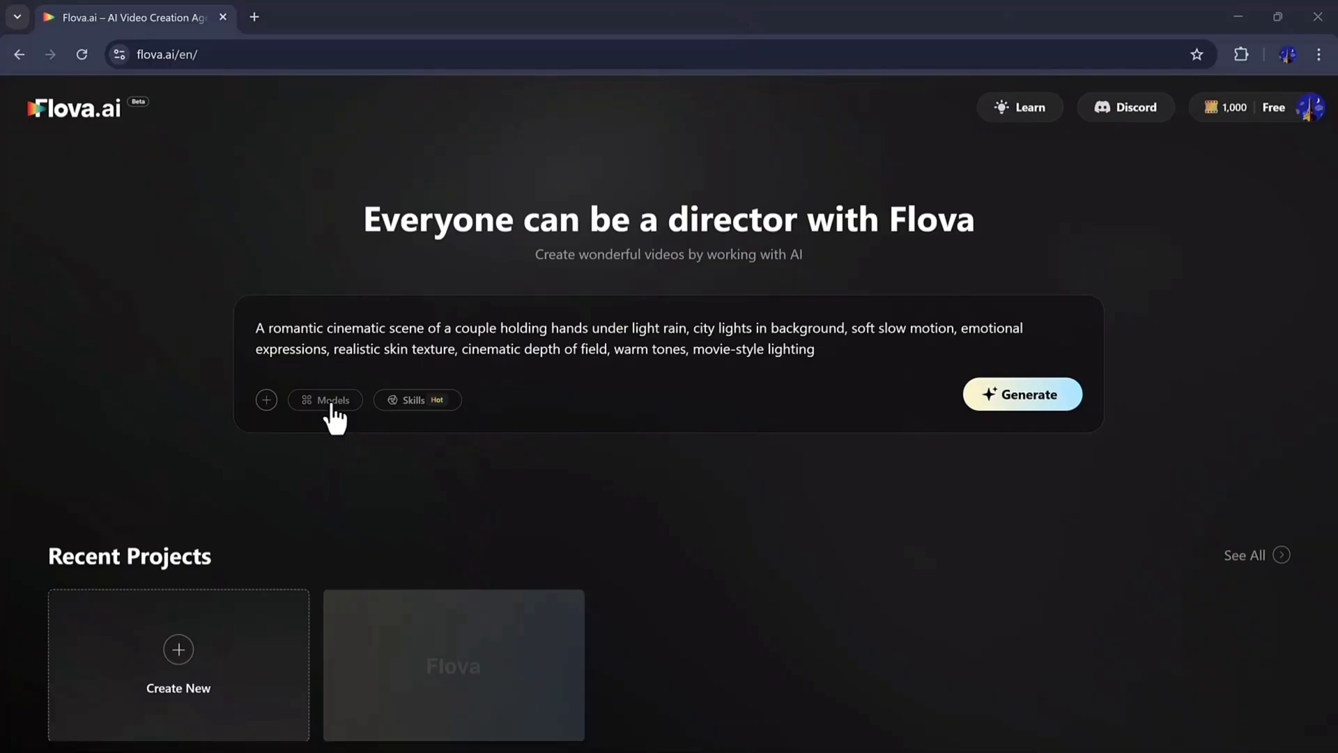
left_click(341, 409)
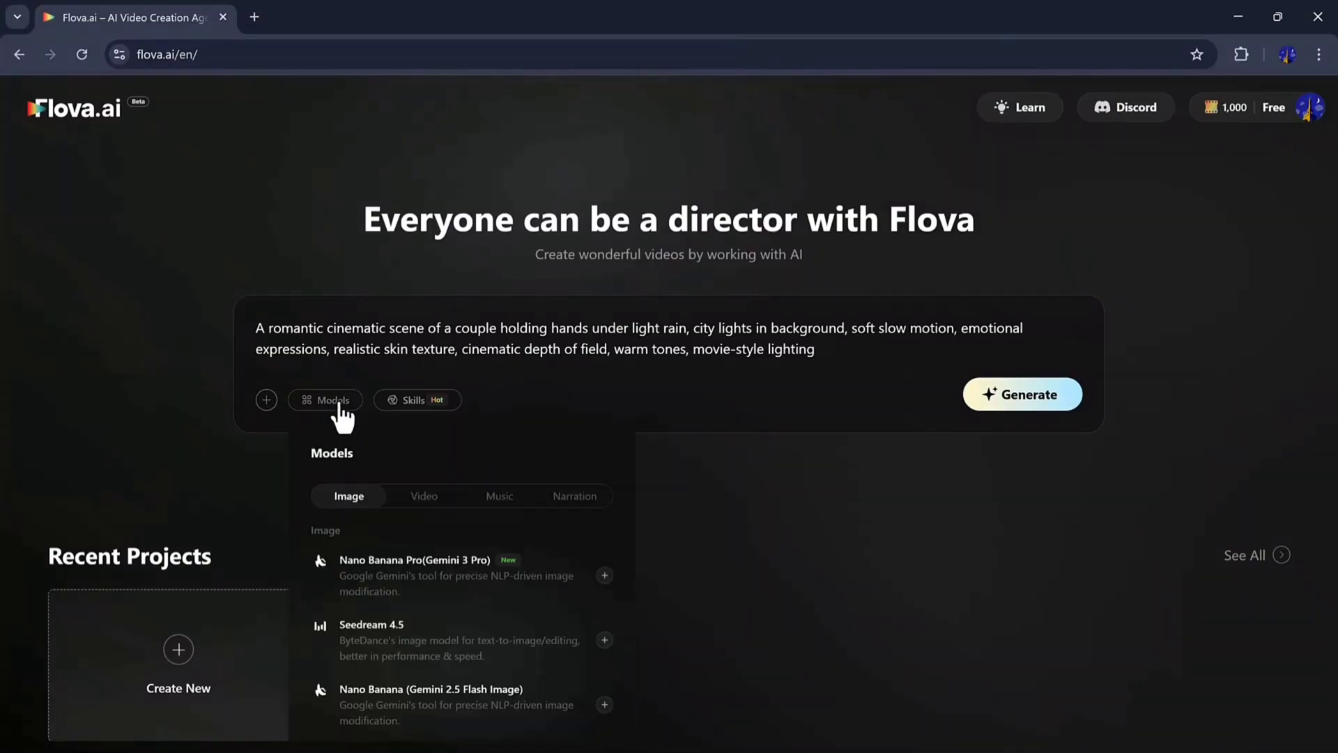
scroll(415, 613, "down", 10)
left_click(365, 633)
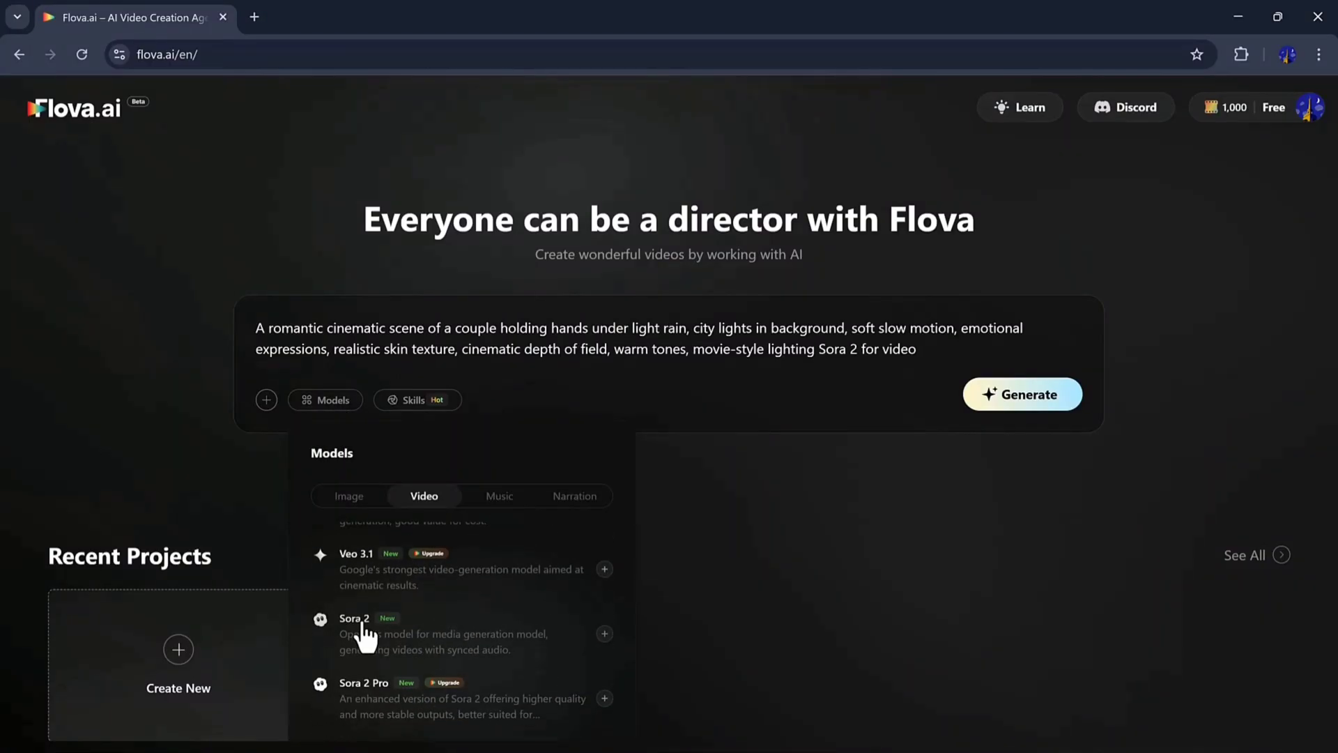
- Add the Sora2 Rich Multi-Shot Playthrough skill and generate the Romantic Rain project
left_click(413, 400)
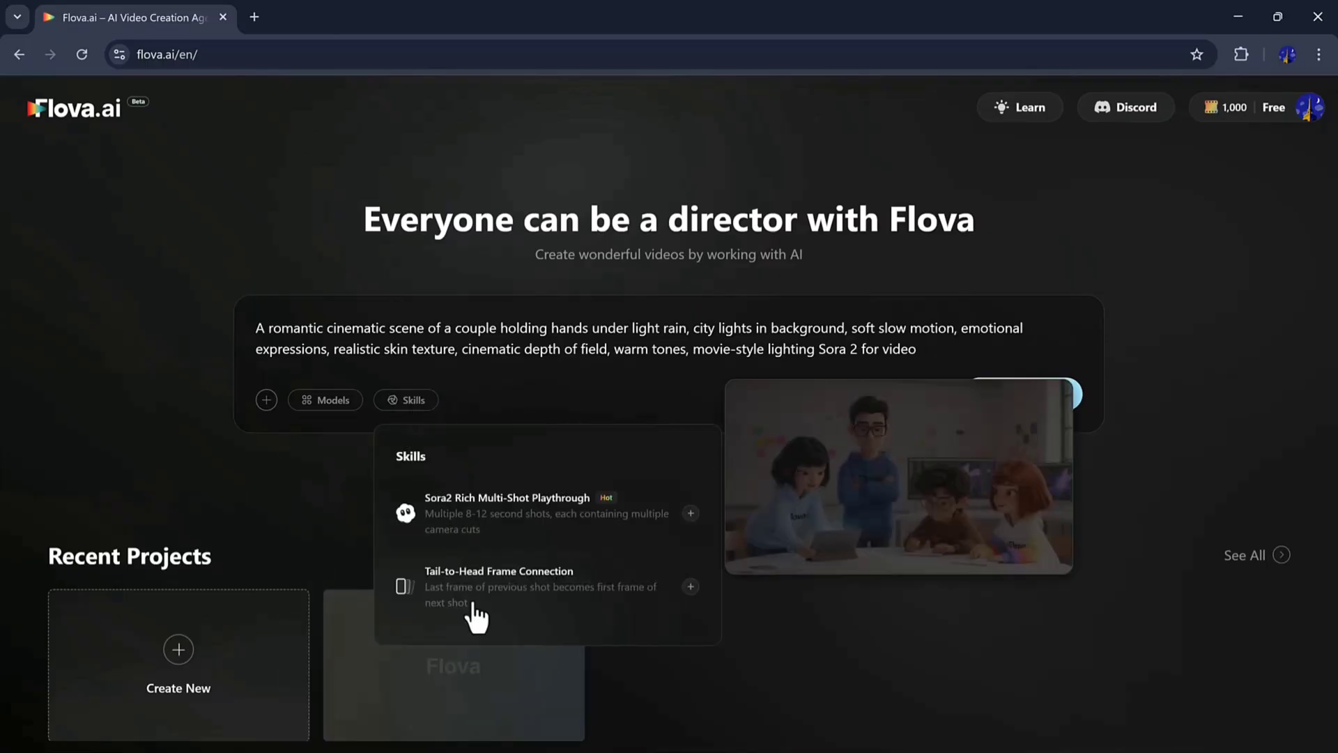
left_click(538, 514)
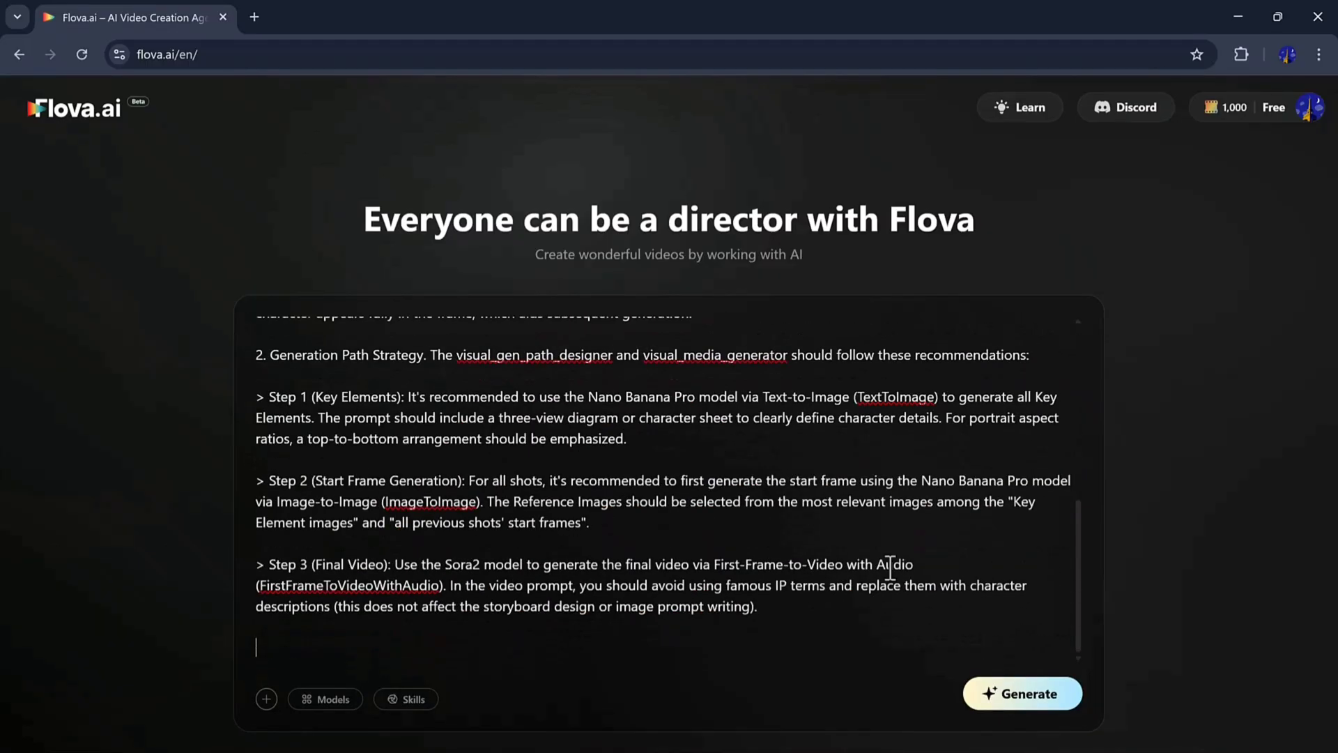
left_click(1032, 699)
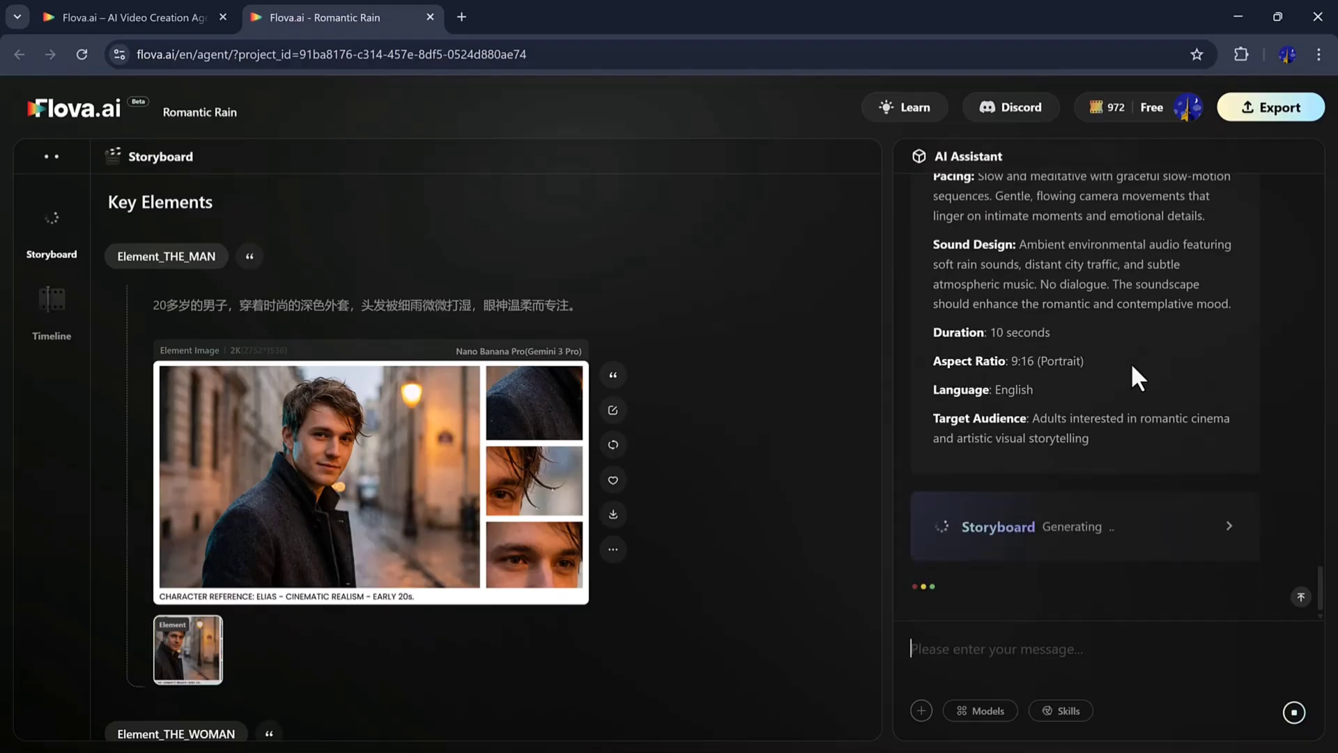
- Send the assistant the request to make and assemble the rainy hand-holding video
scroll(641, 477, "down", 3)
left_click(991, 657)
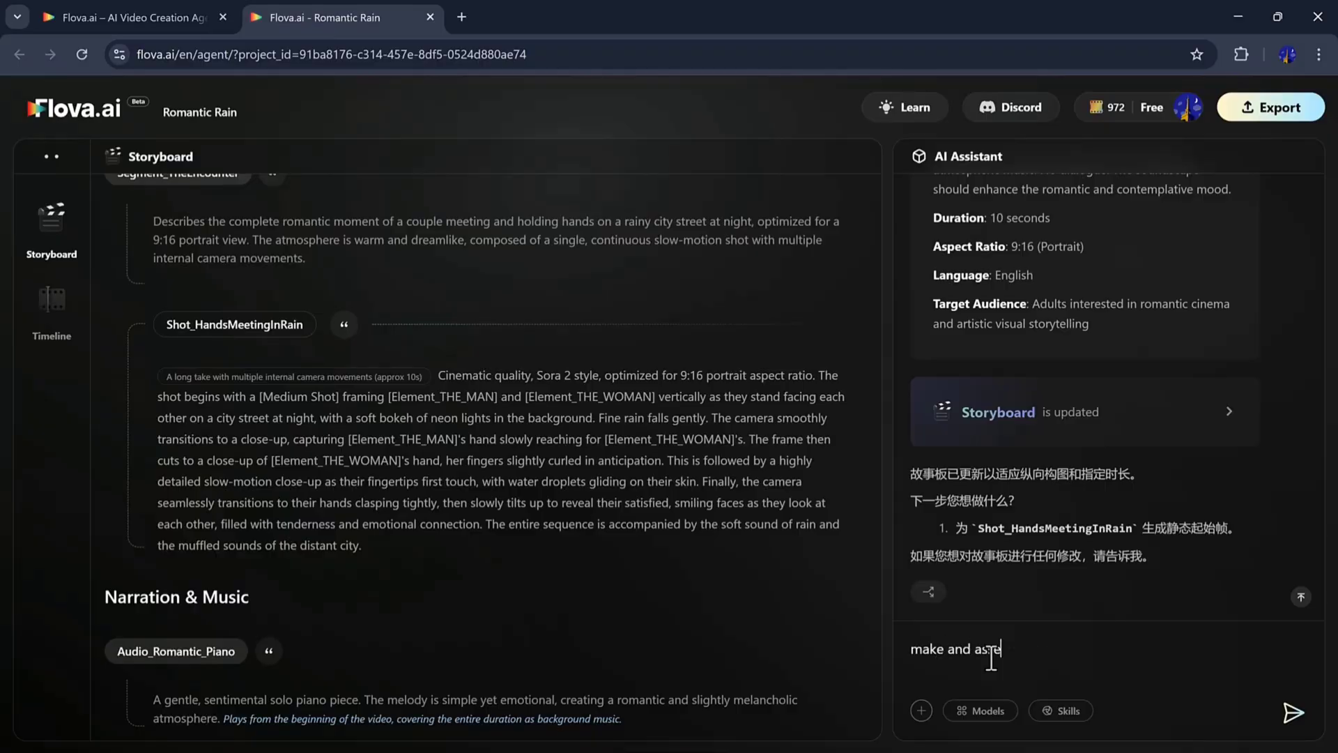
key("Return")
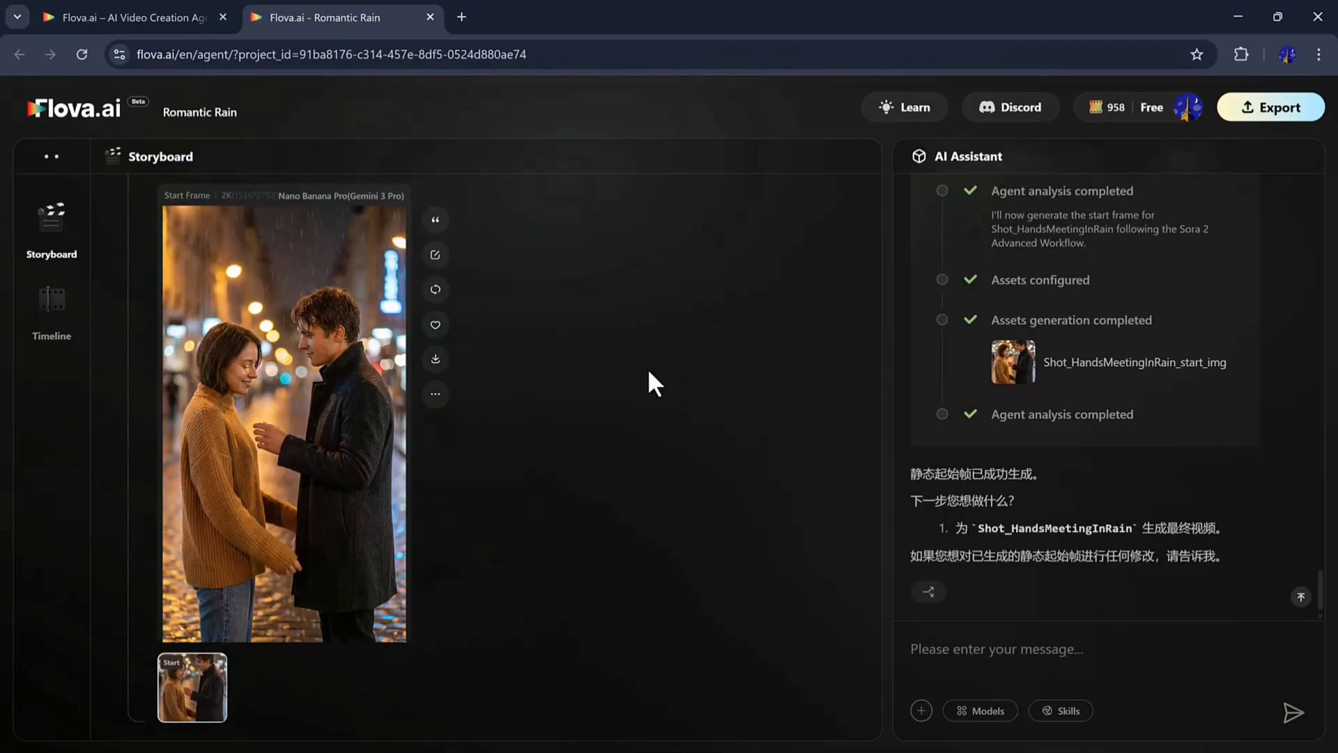
- Request music and sound effects and a complete video
left_click(989, 654)
type("m")
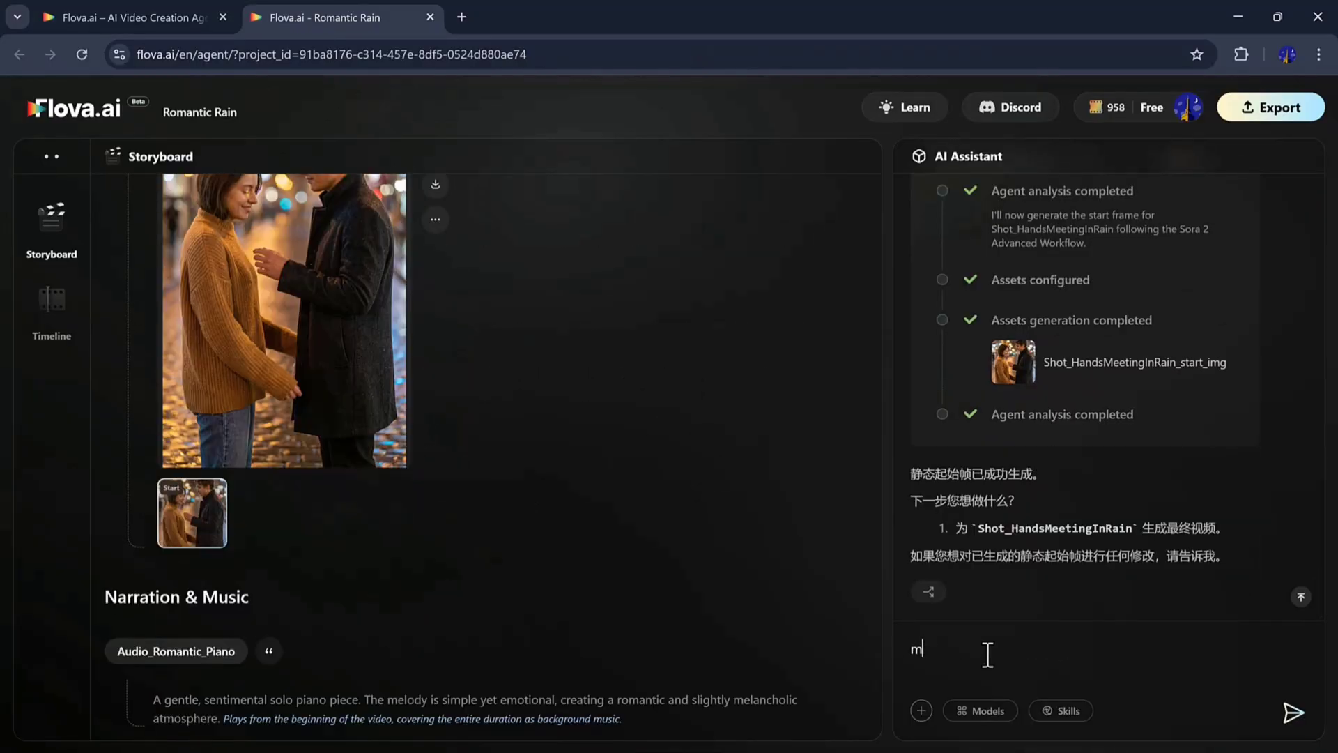
type("usic and sound effects and make a complete video")
key("Return")
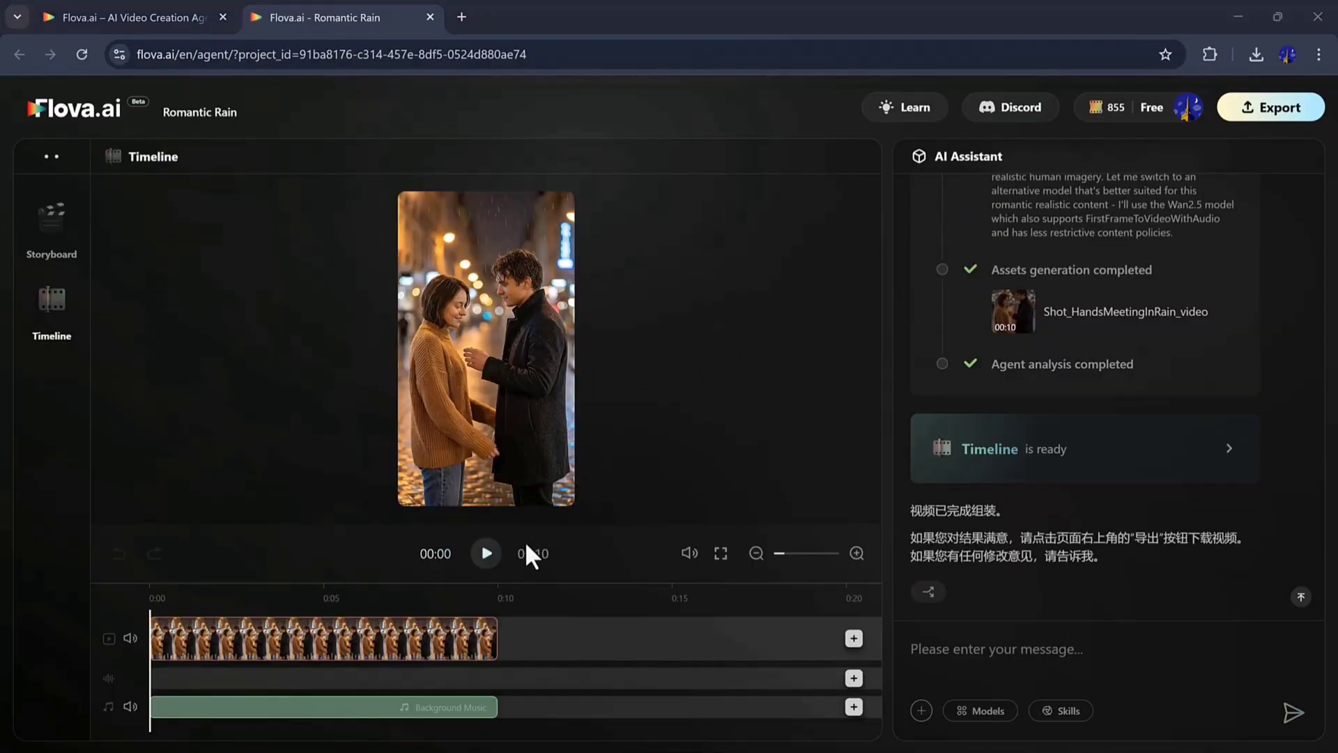
- Play the assembled romantic rain video in the timeline preview
left_click(486, 554)
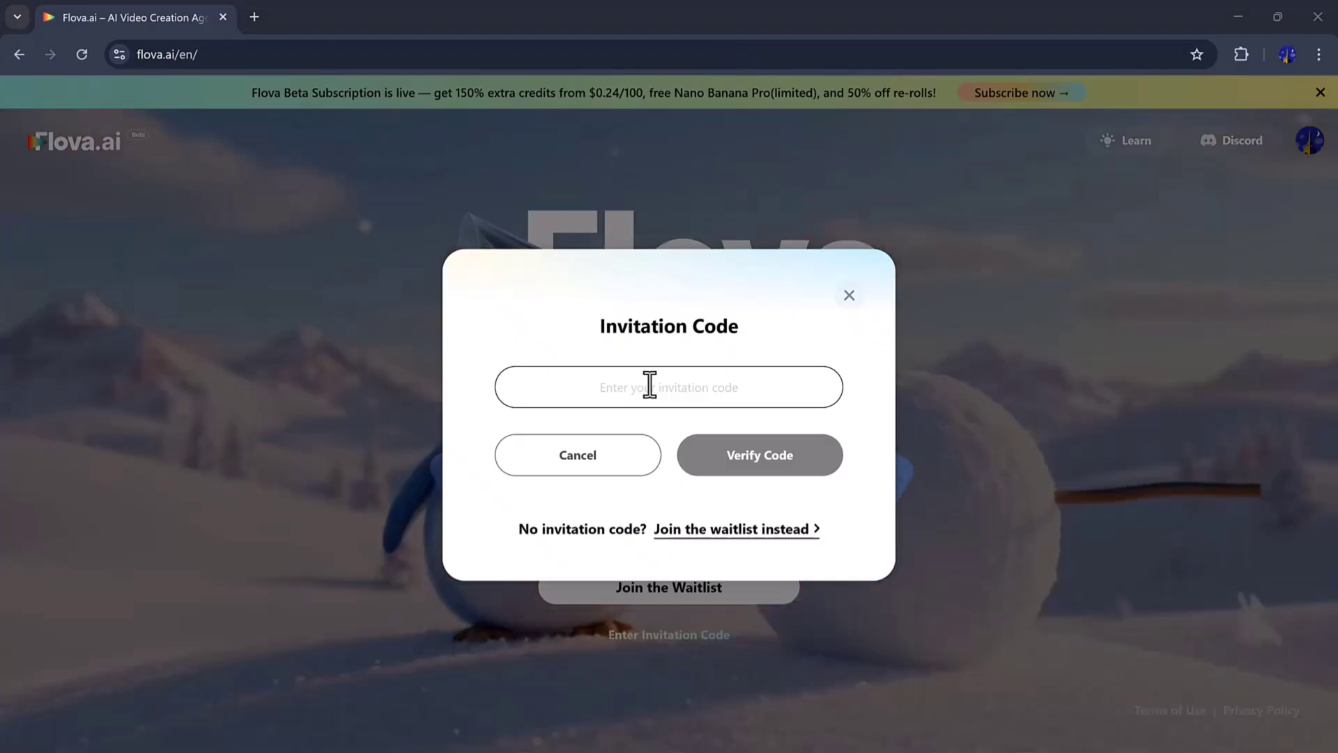
- Paste an invitation code into the entry field and verify it
right_click(649, 384)
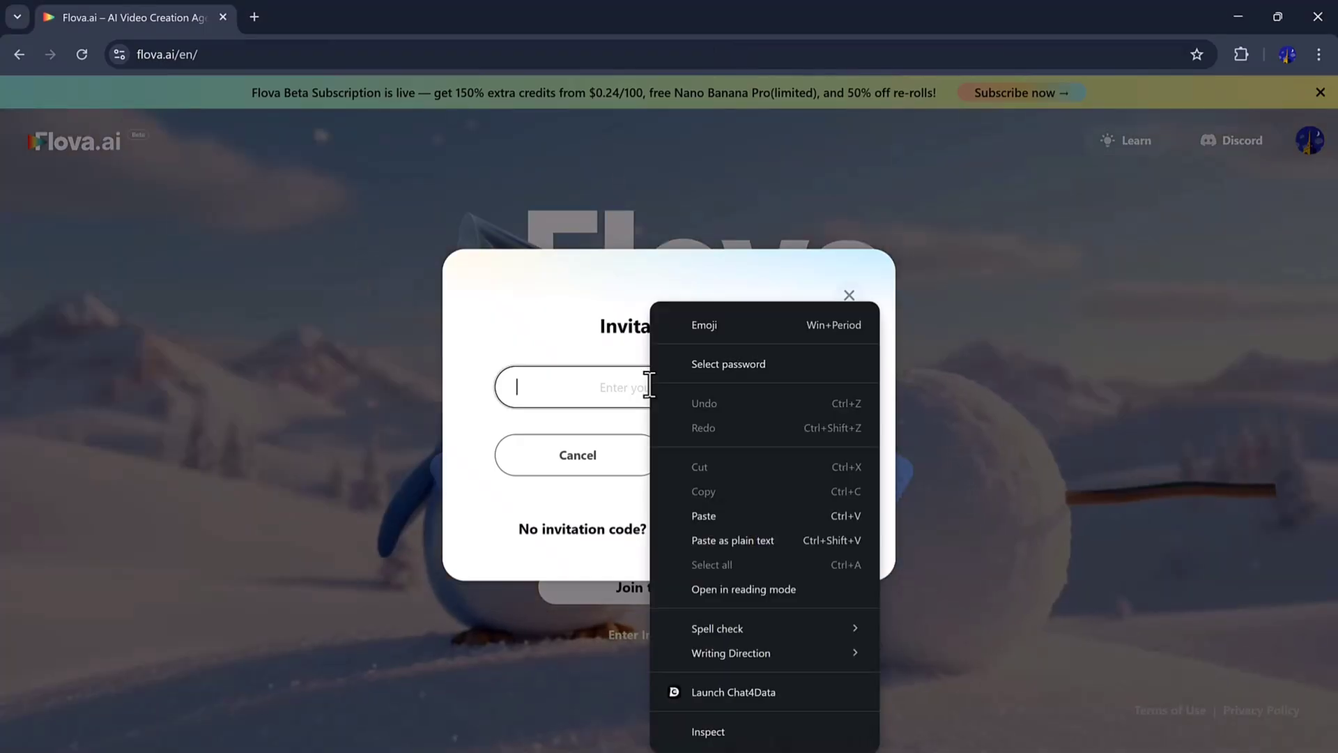
left_click(726, 516)
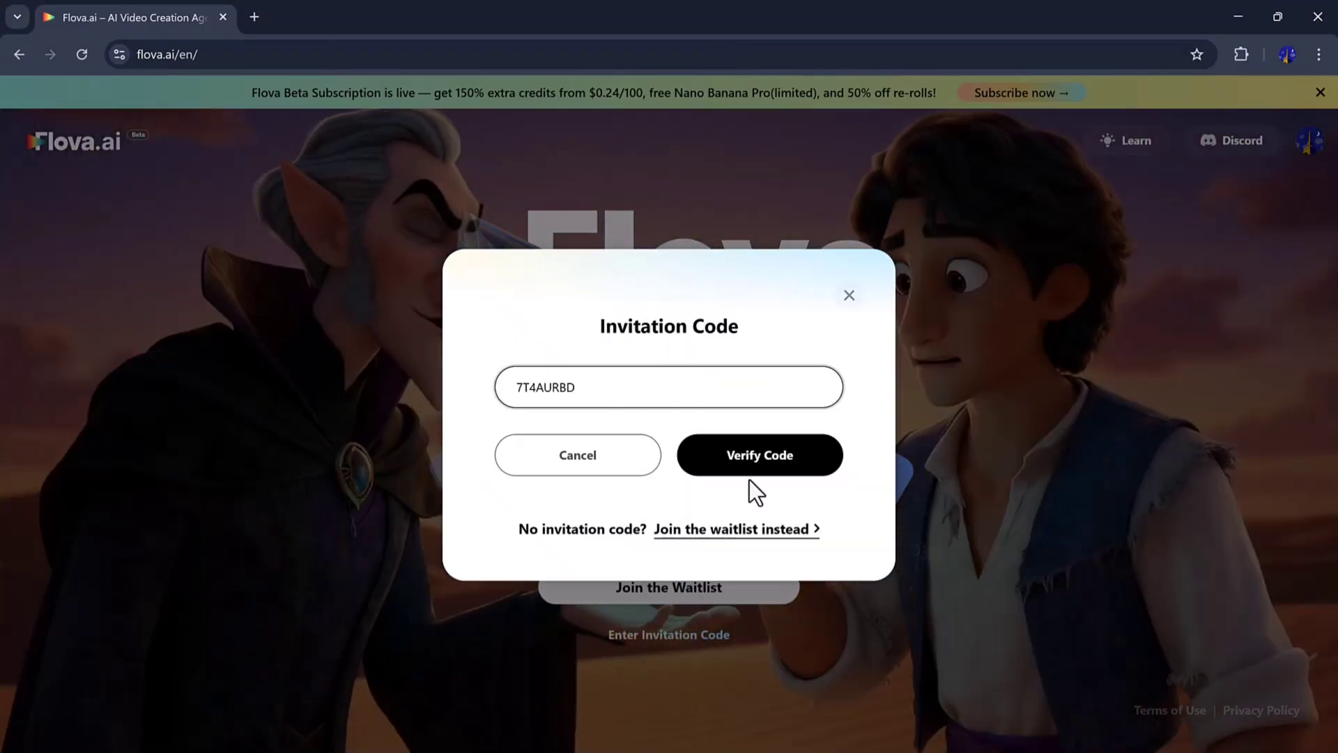
left_click(761, 457)
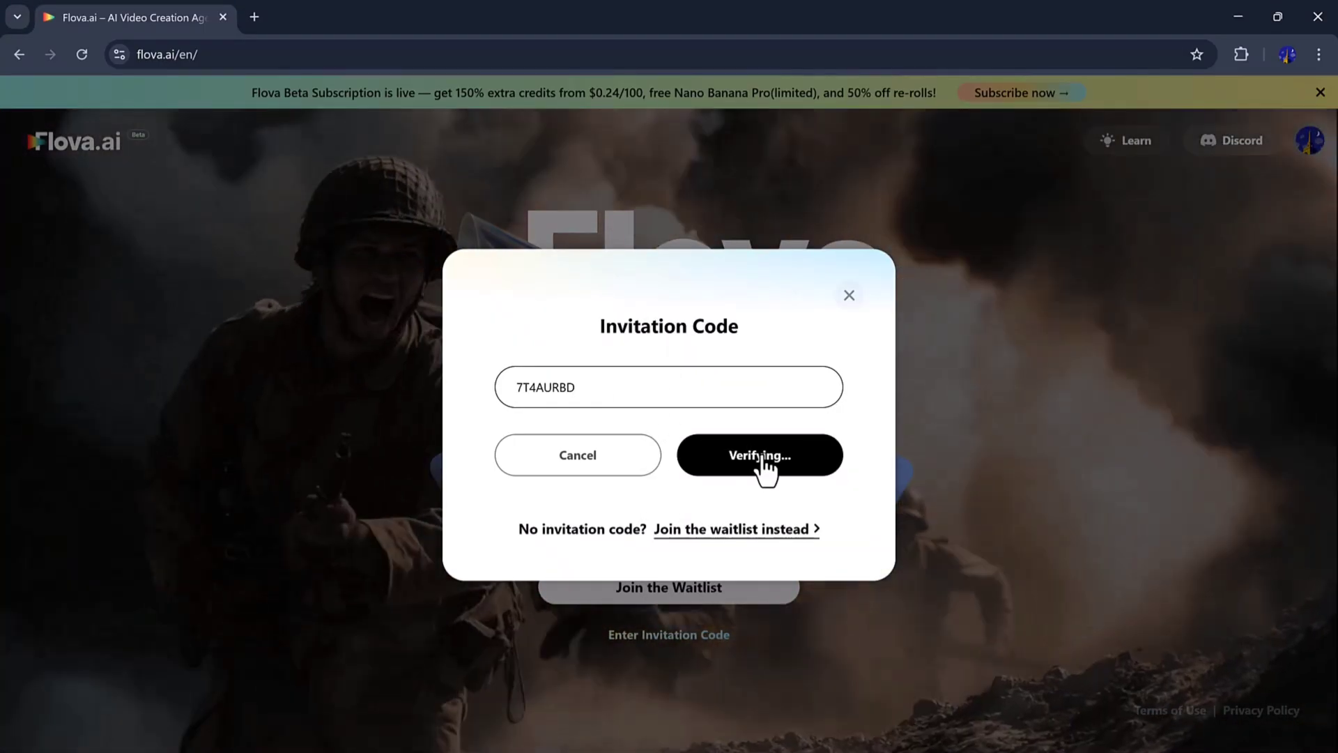